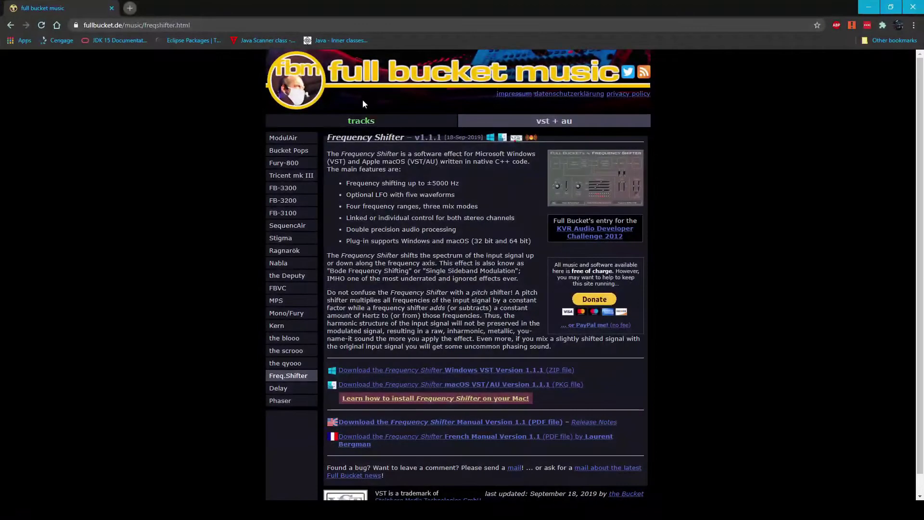
Download the Frequency Shifter Windows VST 1.1.1 zip (freqshifter_1_1_1_winvst) into the Downloads folder.
{"action": "left_click", "coordinate": [206, 25]}
{"action": "left_click", "coordinate": [182, 129]}
{"action": "scroll", "coordinate": [753, 321], "scroll_direction": "down", "scroll_amount": 1}
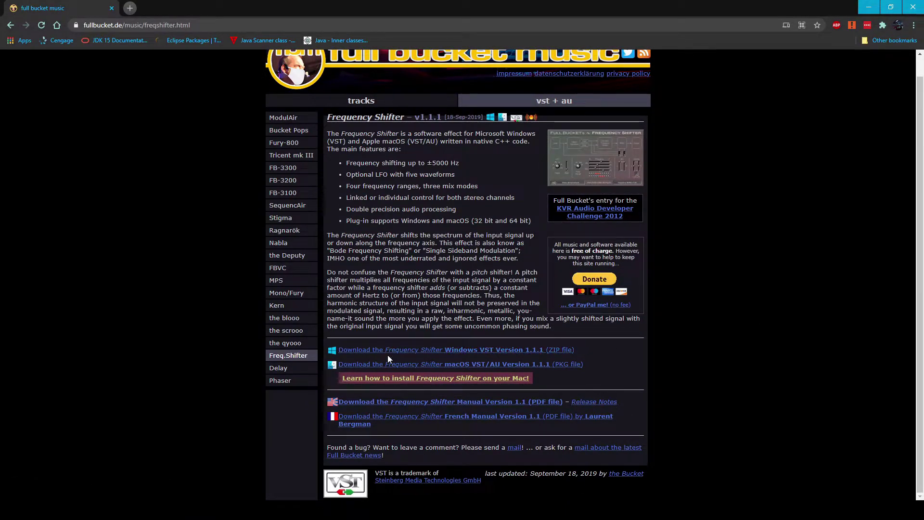
{"action": "left_click", "coordinate": [435, 352]}
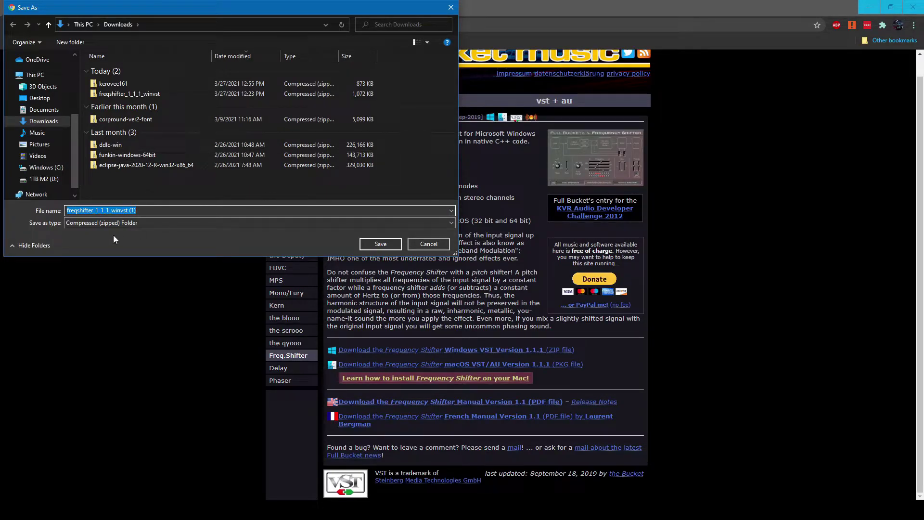
{"action": "left_click", "coordinate": [378, 243]}
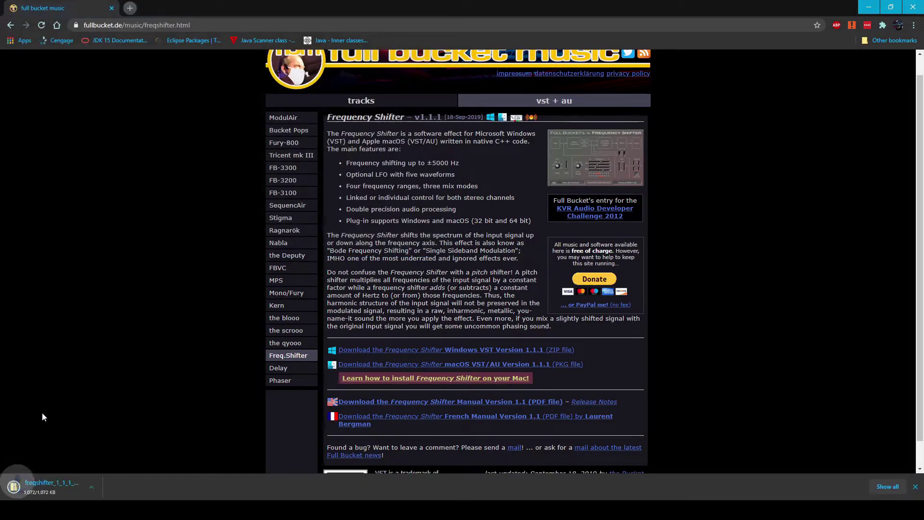
Open the zip's freqshifter_1_1_1 folder and inspect freqshifter.dll and freqshifter64.dll.
{"action": "left_click", "coordinate": [67, 484]}
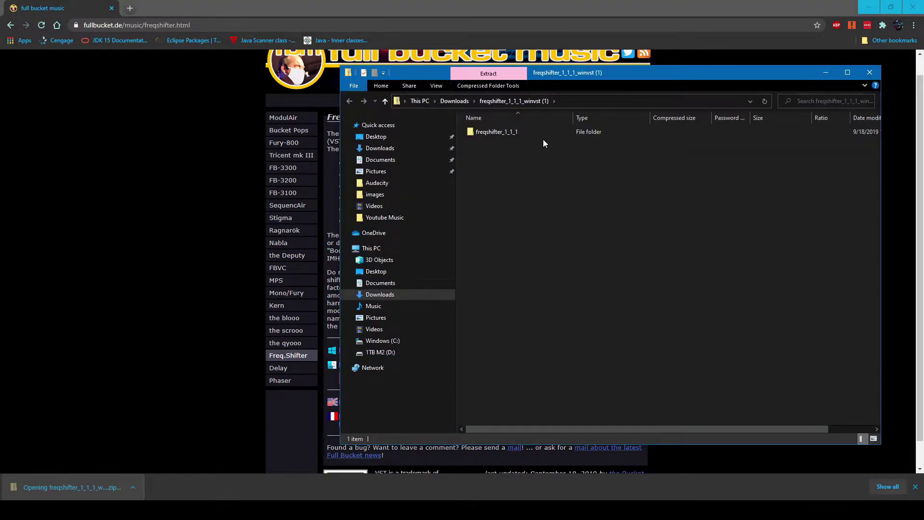
{"action": "double_click", "coordinate": [539, 131]}
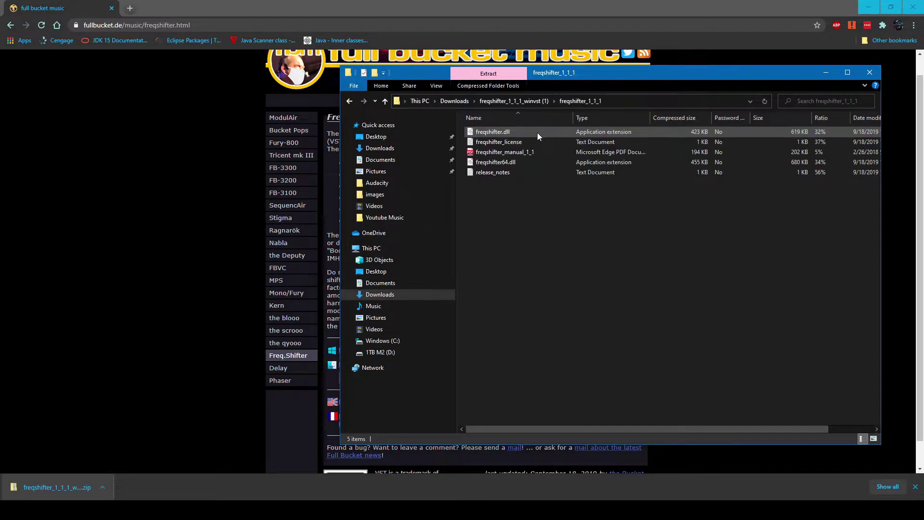
{"action": "left_click", "coordinate": [530, 134]}
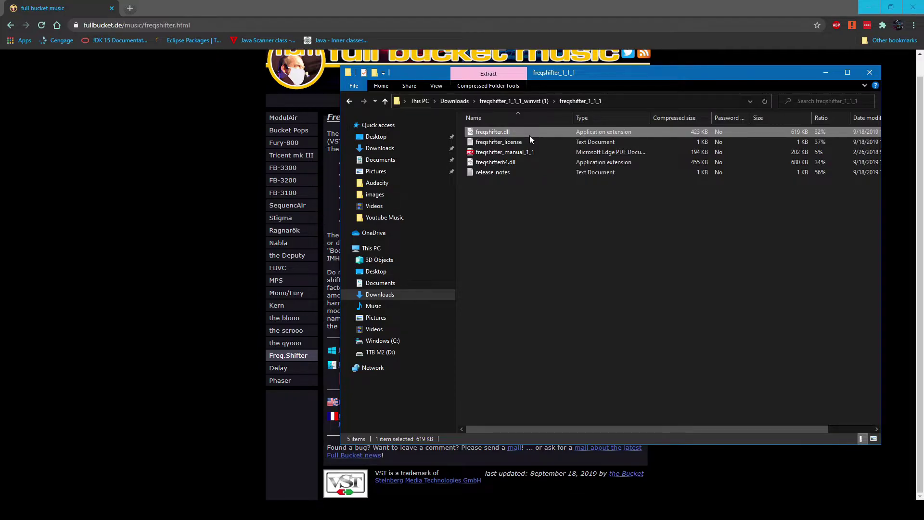
{"action": "left_click", "coordinate": [526, 164]}
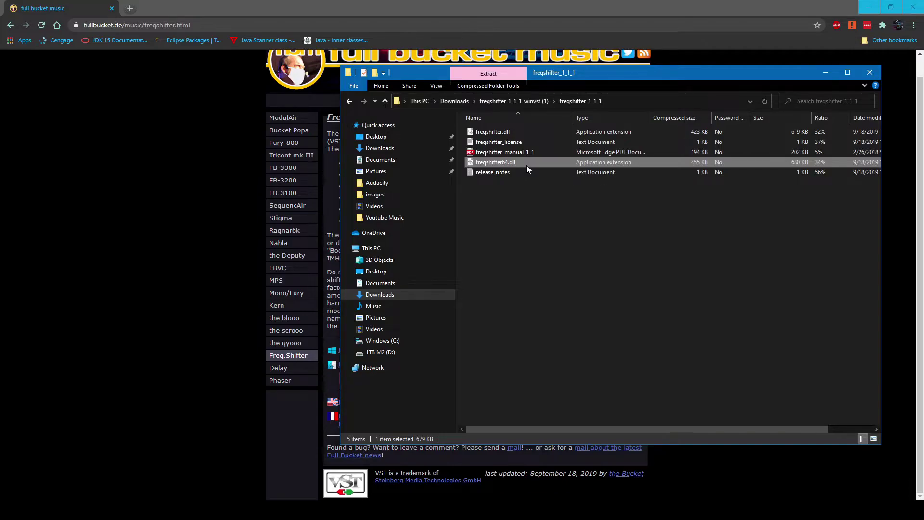
{"action": "left_click", "coordinate": [525, 132]}
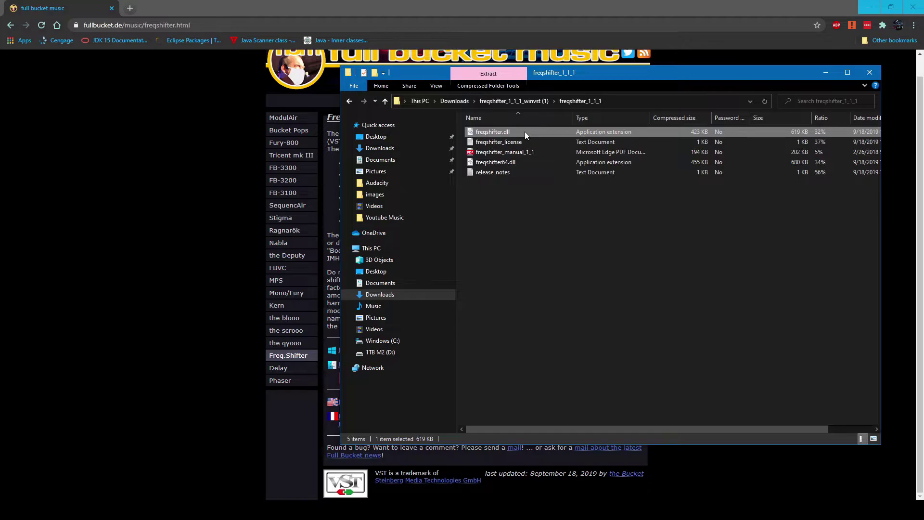
{"action": "right_click", "coordinate": [525, 132]}
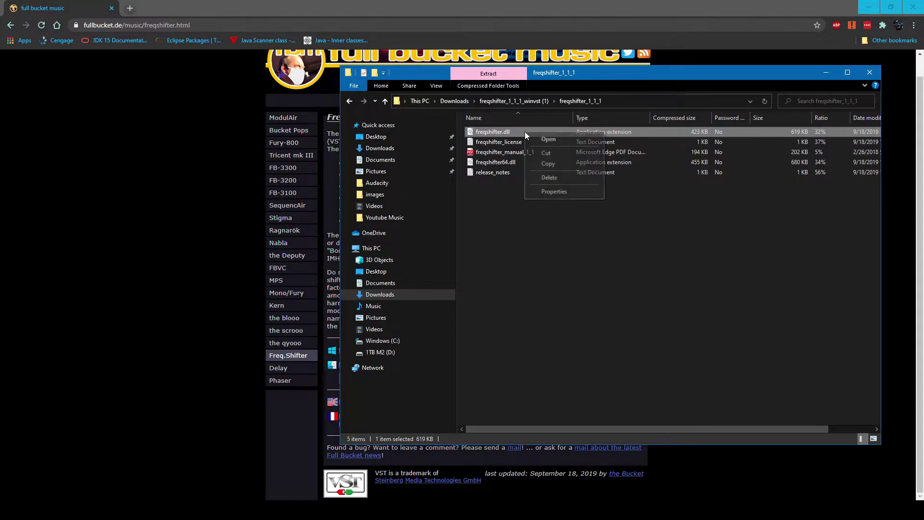
{"action": "left_click", "coordinate": [568, 222]}
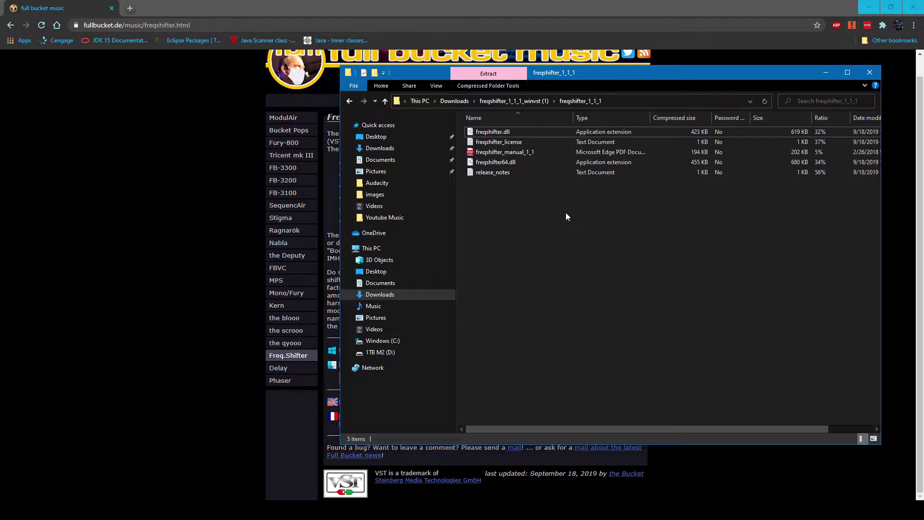
{"action": "right_click", "coordinate": [500, 194]}
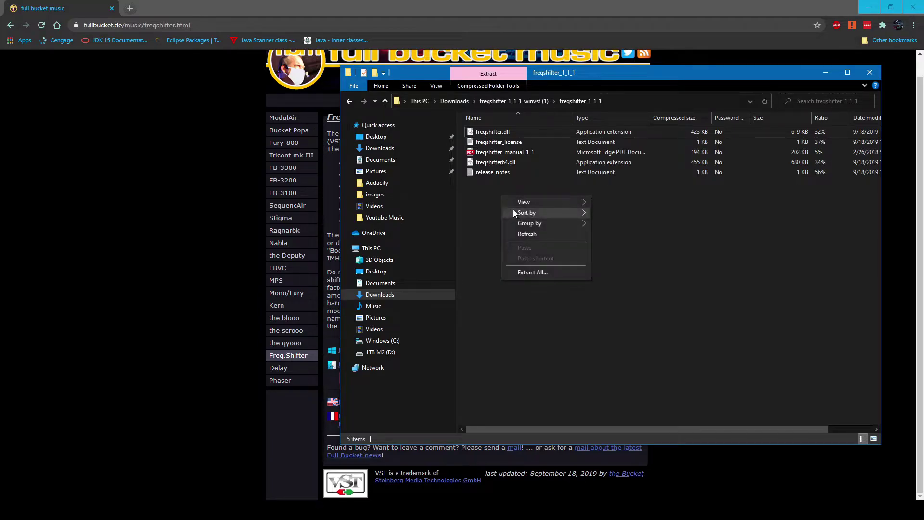
{"action": "right_click", "coordinate": [483, 188]}
{"action": "left_click", "coordinate": [515, 265]}
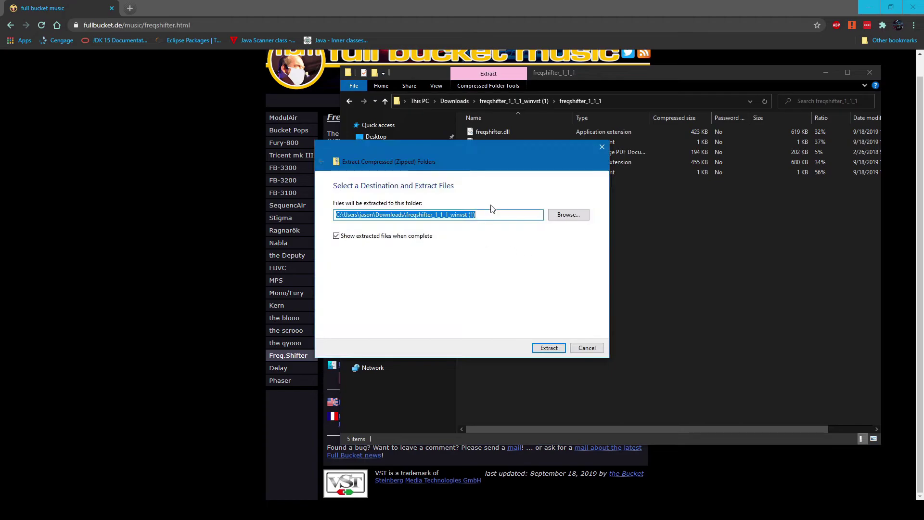
{"action": "left_click", "coordinate": [568, 214]}
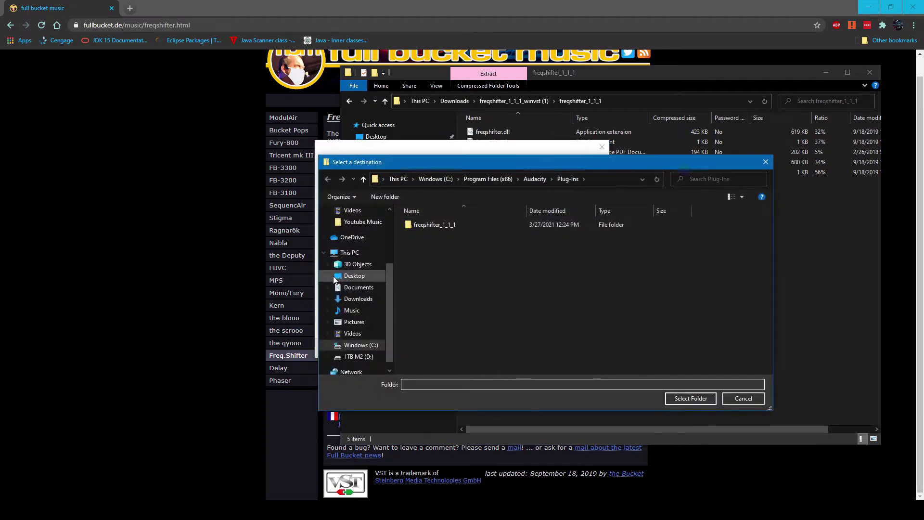
{"action": "left_click", "coordinate": [359, 345]}
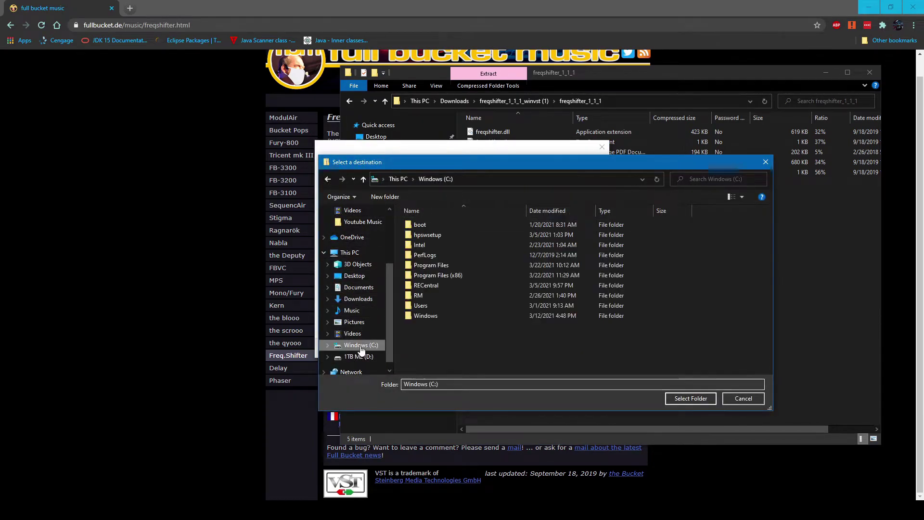
{"action": "double_click", "coordinate": [452, 278]}
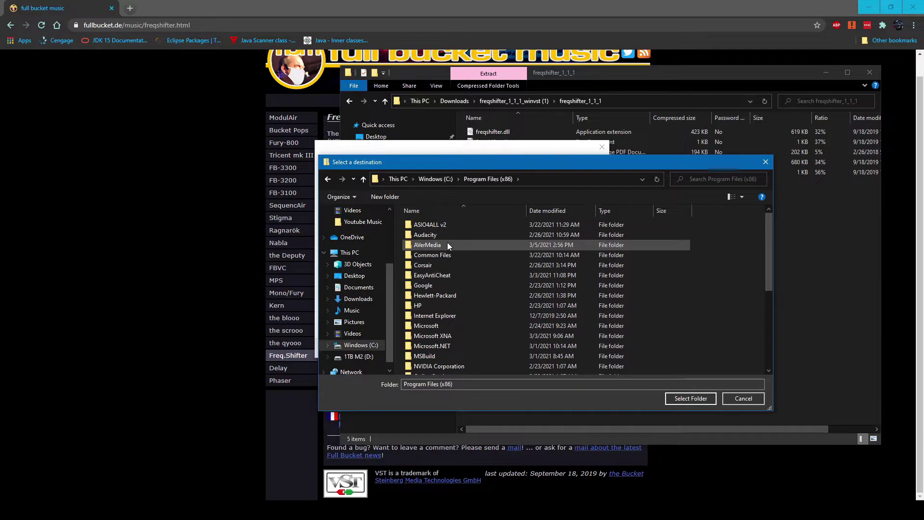
{"action": "left_click", "coordinate": [328, 179]}
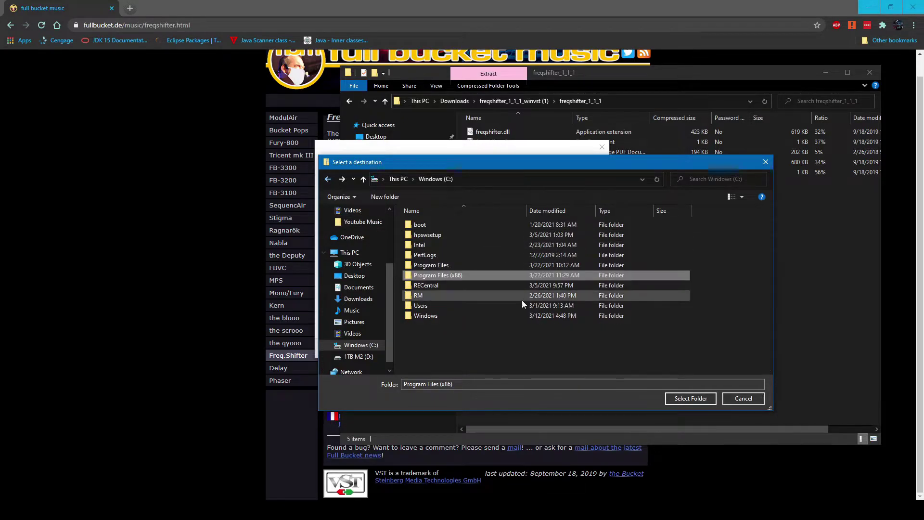
{"action": "double_click", "coordinate": [429, 275]}
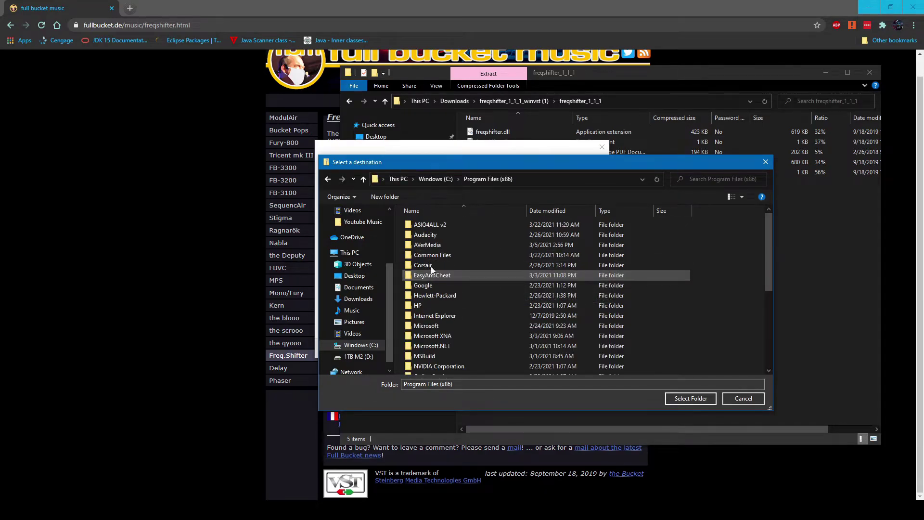
{"action": "double_click", "coordinate": [441, 240]}
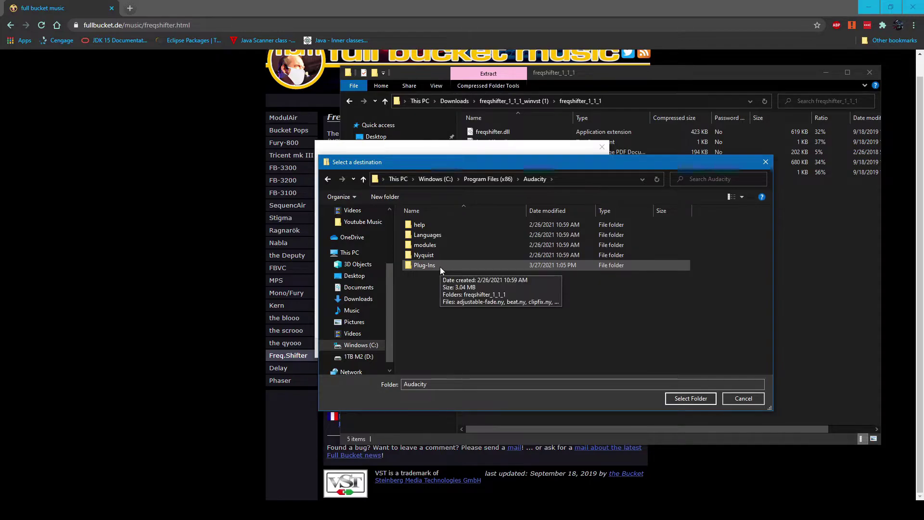
{"action": "double_click", "coordinate": [440, 266]}
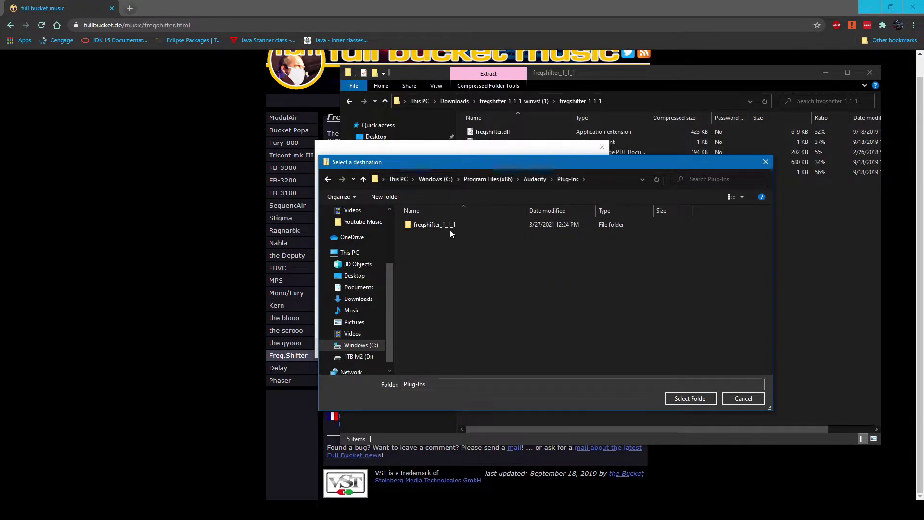
{"action": "left_click", "coordinate": [328, 178]}
{"action": "double_click", "coordinate": [441, 264]}
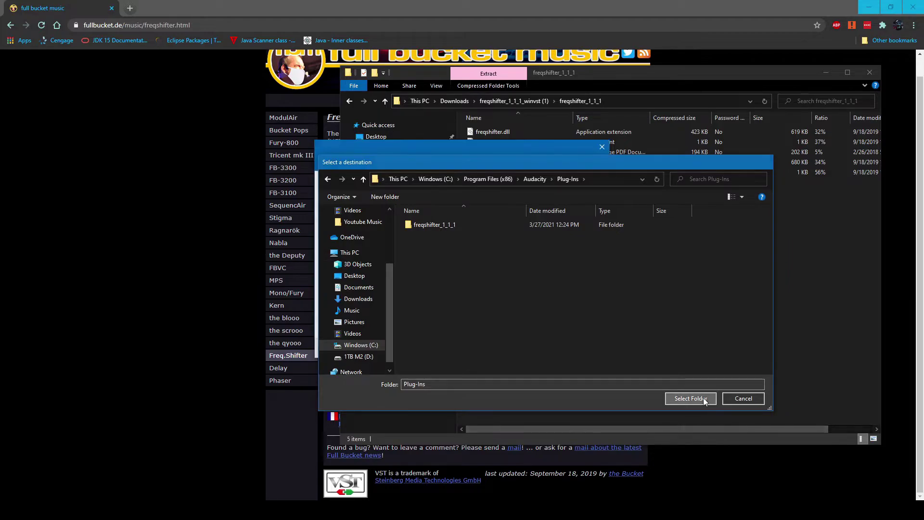
{"action": "left_click", "coordinate": [691, 398]}
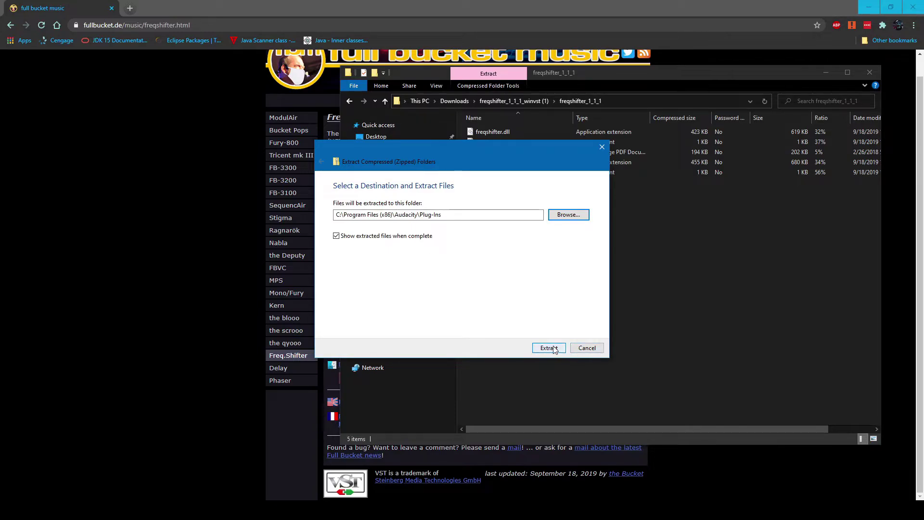
{"action": "left_click", "coordinate": [586, 348]}
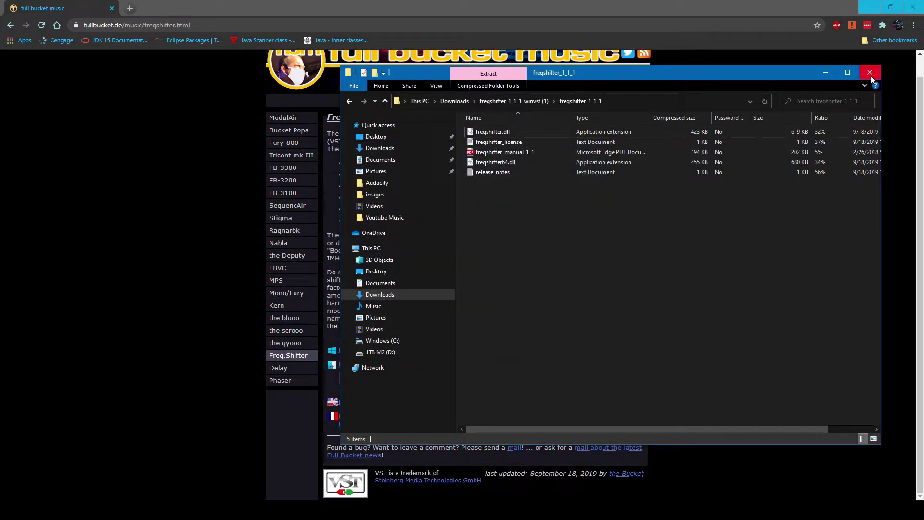
Check C:\Program Files (x86)\Audacity\Plug-Ins\freqshifter_1_1_1 holds the plug-in files, then close File Explorer.
{"action": "left_click", "coordinate": [390, 341]}
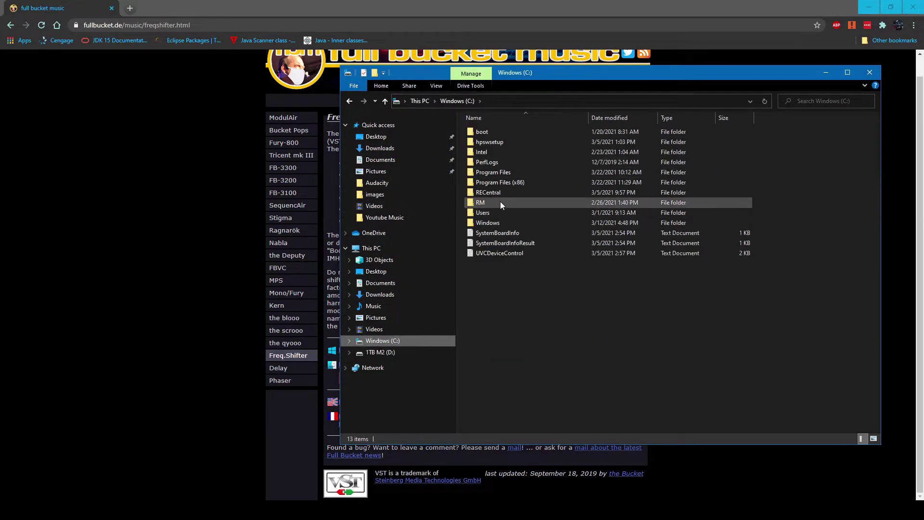
{"action": "double_click", "coordinate": [506, 182]}
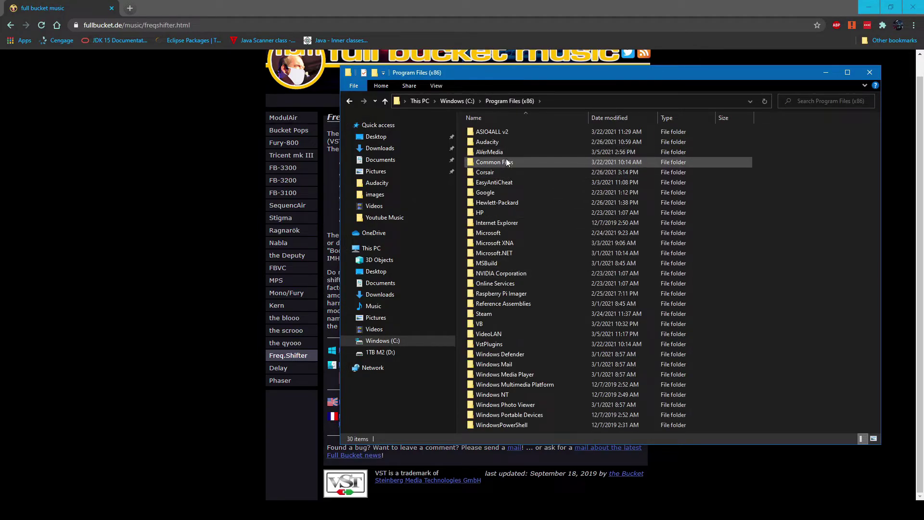
{"action": "left_click", "coordinate": [511, 141]}
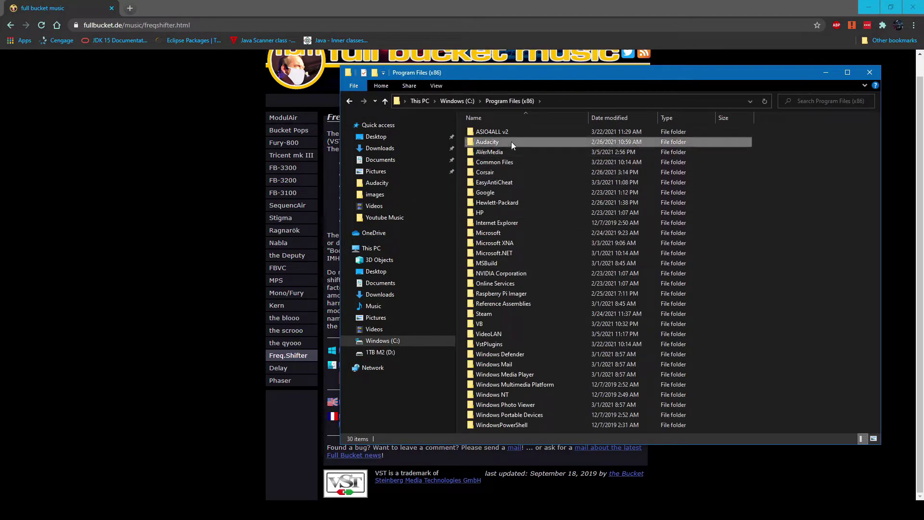
{"action": "double_click", "coordinate": [512, 141]}
{"action": "double_click", "coordinate": [492, 172]}
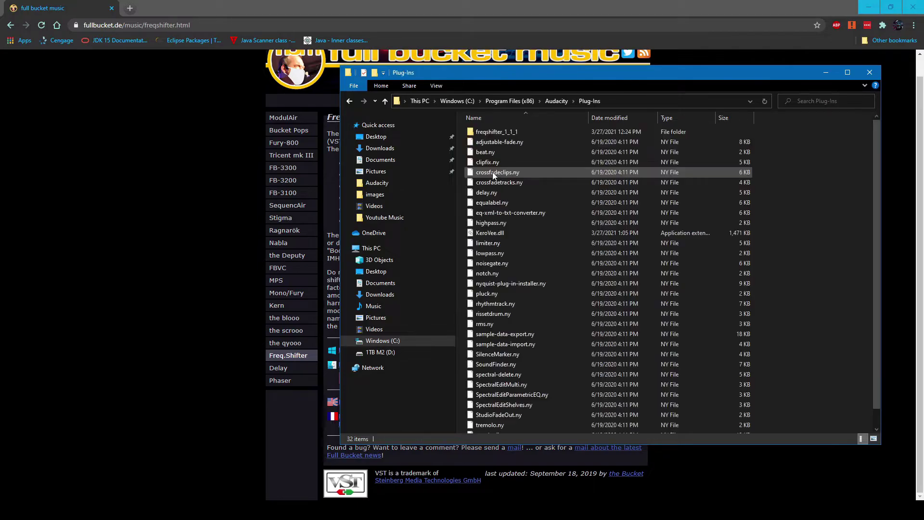
{"action": "left_click", "coordinate": [516, 132]}
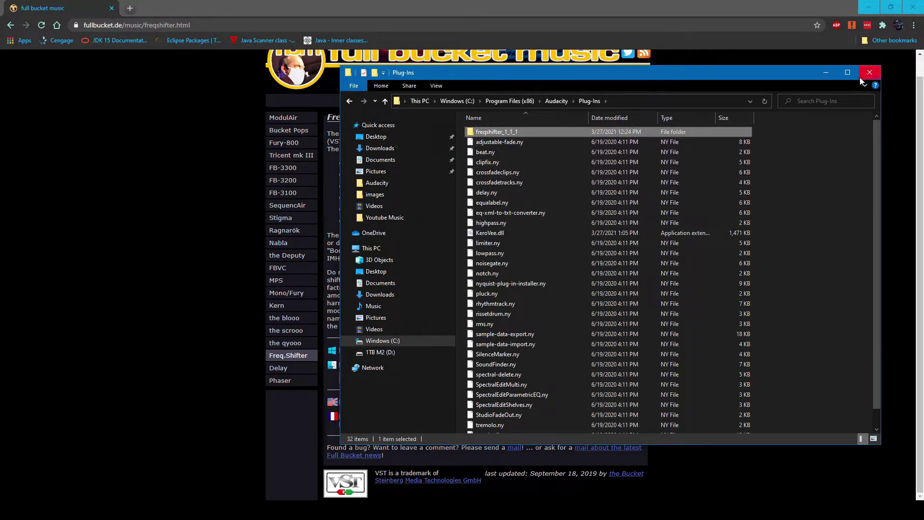
{"action": "double_click", "coordinate": [495, 133]}
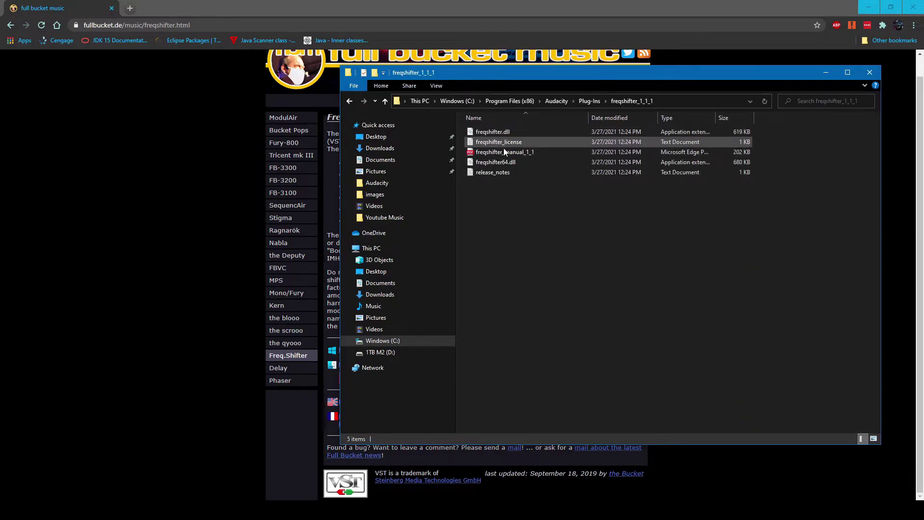
{"action": "left_click", "coordinate": [866, 77]}
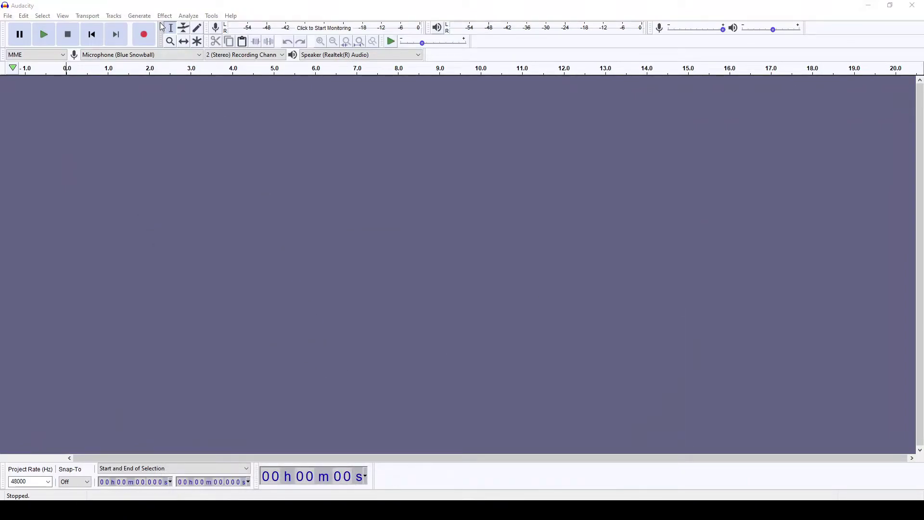
Open Effect > Add / Remove Plug-ins... to bring up Manage Plug-ins.
{"action": "left_click", "coordinate": [159, 8]}
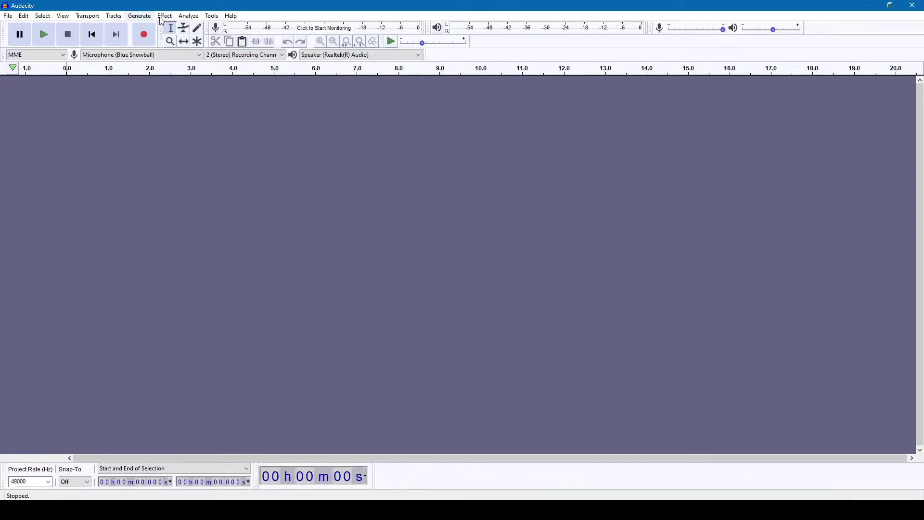
{"action": "left_click", "coordinate": [164, 16]}
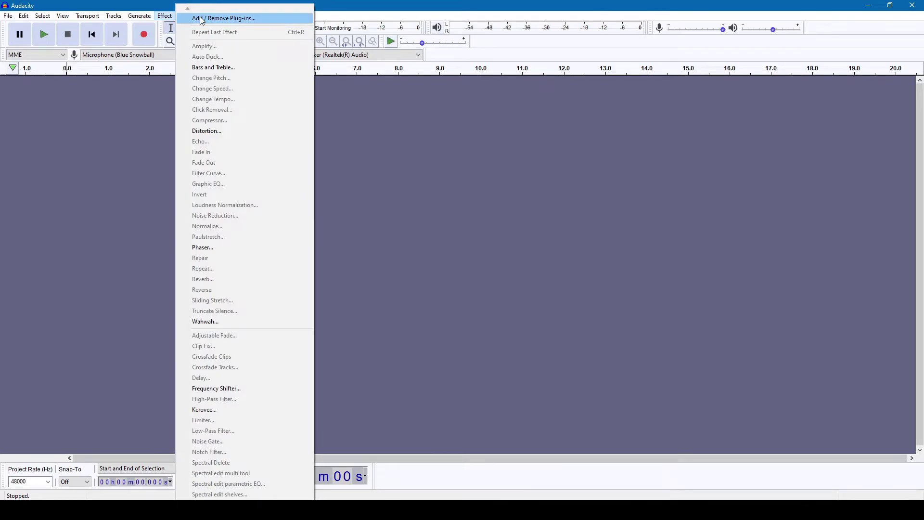
{"action": "left_click", "coordinate": [203, 19]}
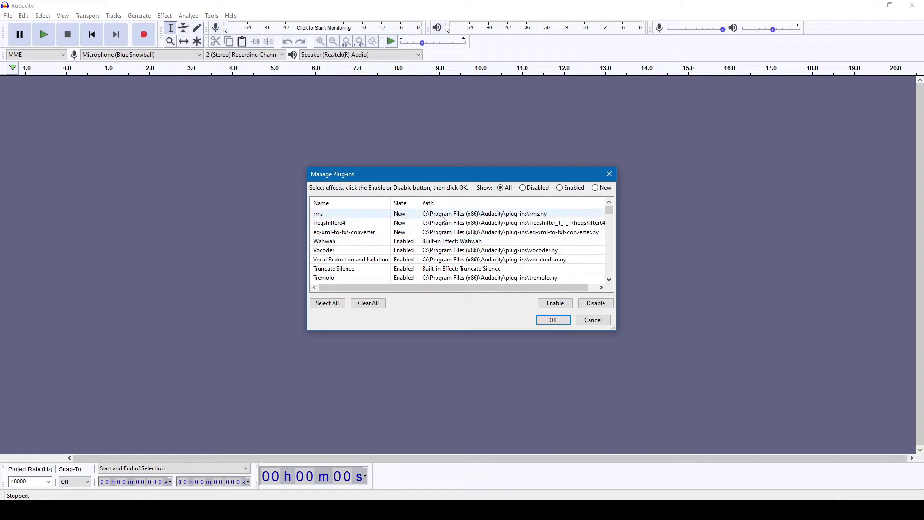
Browse the plug-in list past freqshifter64 and select the Frequency Shifter entry.
{"action": "left_click", "coordinate": [343, 226]}
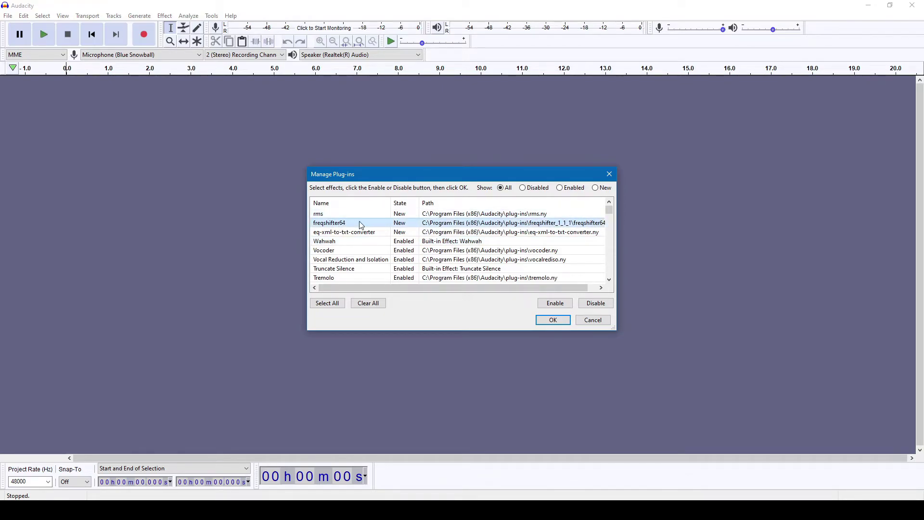
{"action": "scroll", "coordinate": [364, 241], "scroll_direction": "down", "scroll_amount": 2}
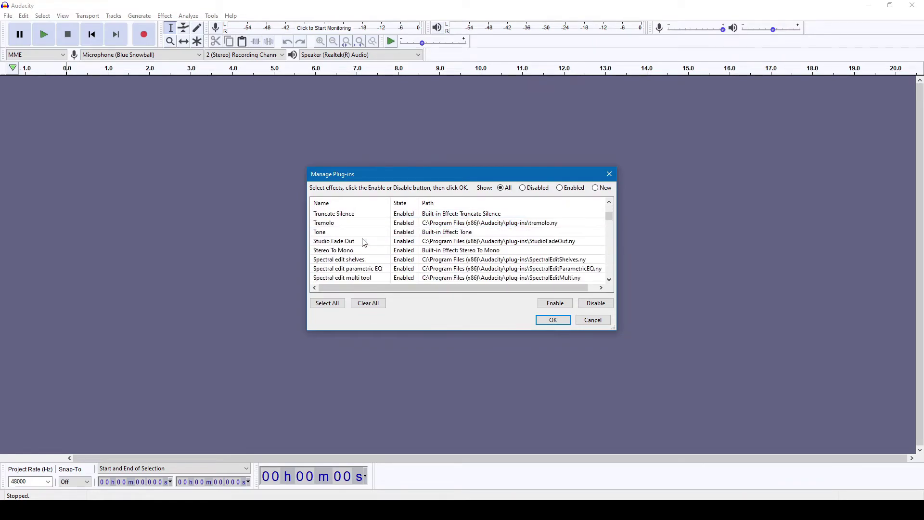
{"action": "scroll", "coordinate": [364, 242], "scroll_direction": "down", "scroll_amount": 2}
{"action": "scroll", "coordinate": [363, 242], "scroll_direction": "up", "scroll_amount": 4}
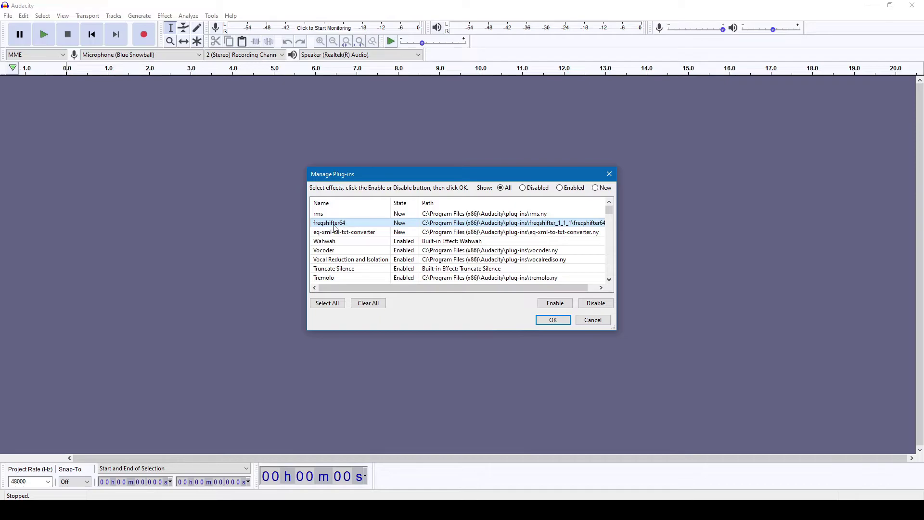
{"action": "scroll", "coordinate": [362, 231], "scroll_direction": "down", "scroll_amount": 7}
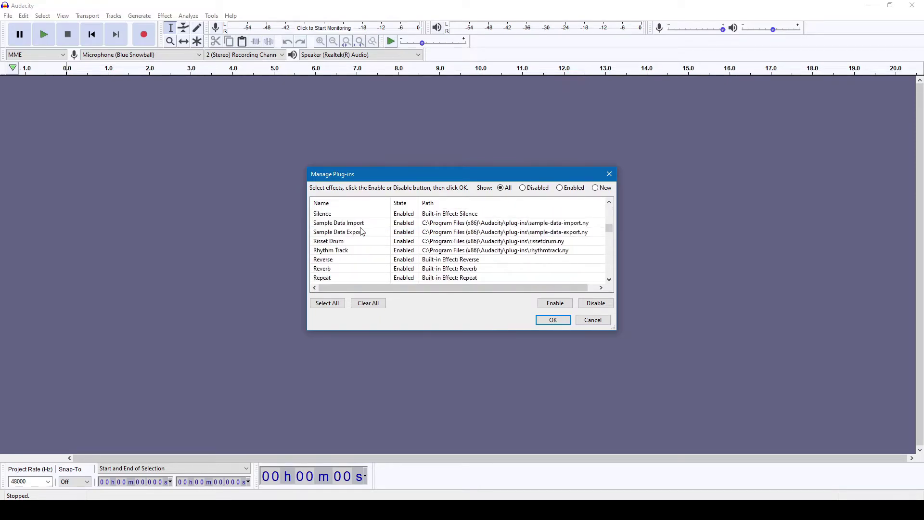
{"action": "scroll", "coordinate": [362, 232], "scroll_direction": "down", "scroll_amount": 10}
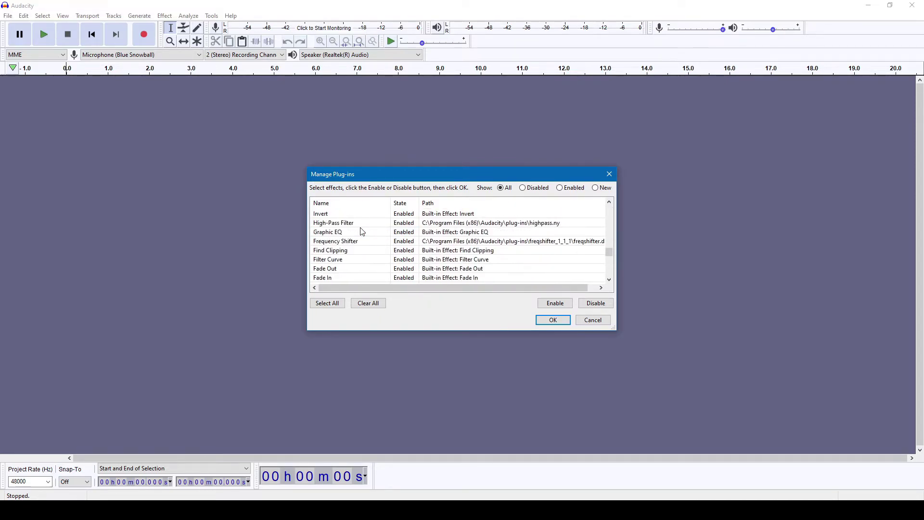
{"action": "scroll", "coordinate": [362, 231], "scroll_direction": "down", "scroll_amount": 4}
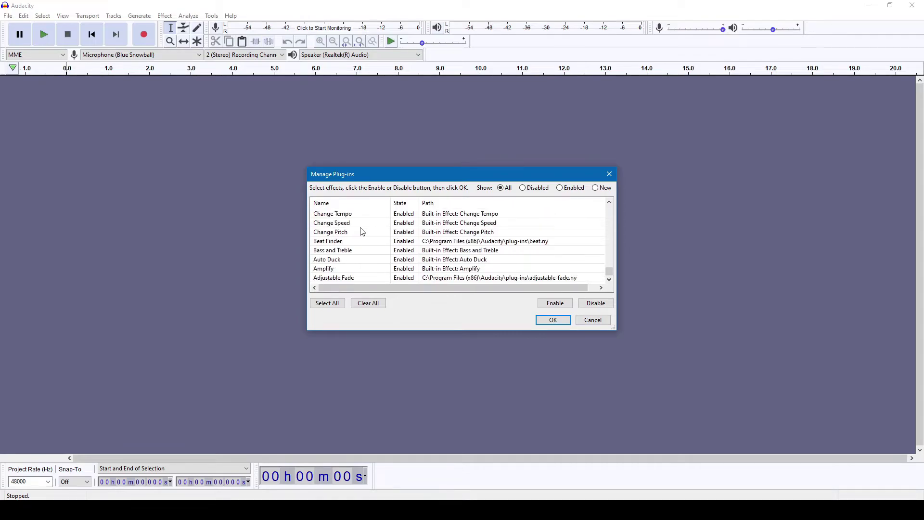
{"action": "scroll", "coordinate": [362, 231], "scroll_direction": "up", "scroll_amount": 4}
{"action": "scroll", "coordinate": [363, 232], "scroll_direction": "up", "scroll_amount": 3}
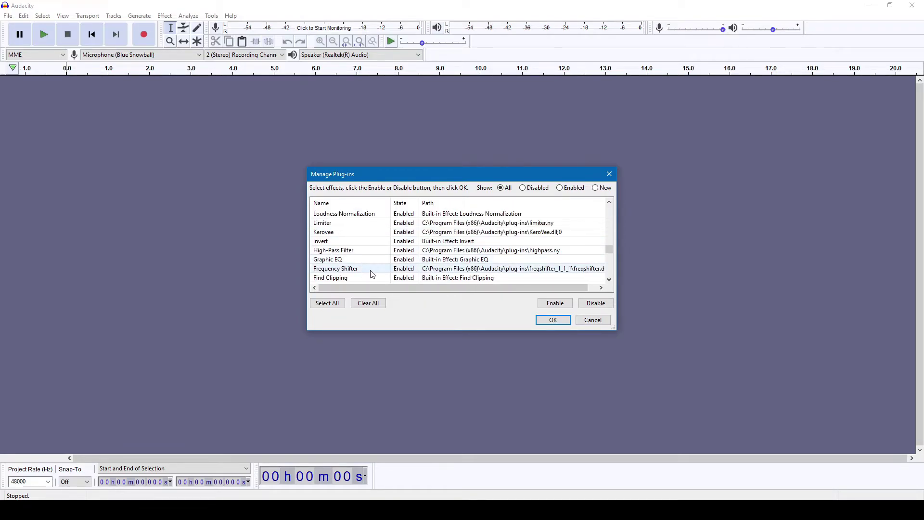
{"action": "left_click", "coordinate": [371, 272]}
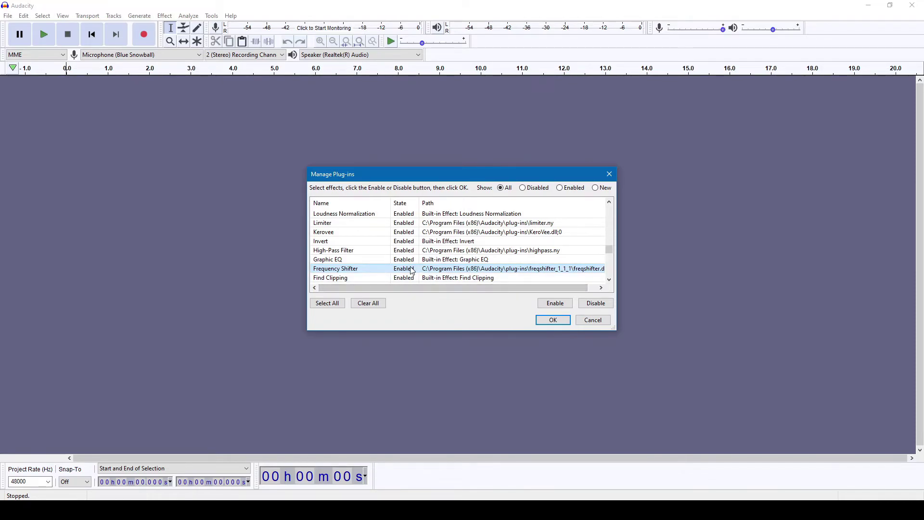
Reselect the Frequency Shifter row and set it to Enabled.
{"action": "scroll", "coordinate": [408, 271], "scroll_direction": "up", "scroll_amount": 10}
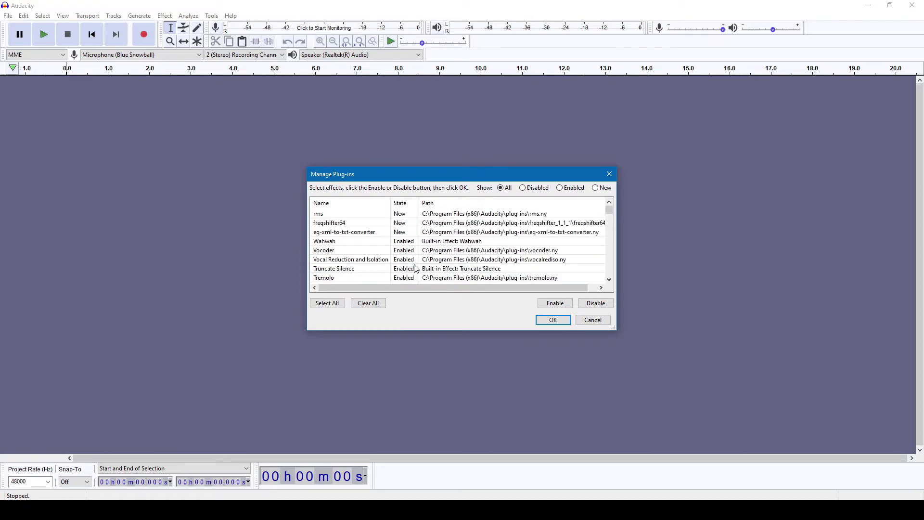
{"action": "scroll", "coordinate": [415, 226], "scroll_direction": "down", "scroll_amount": 10}
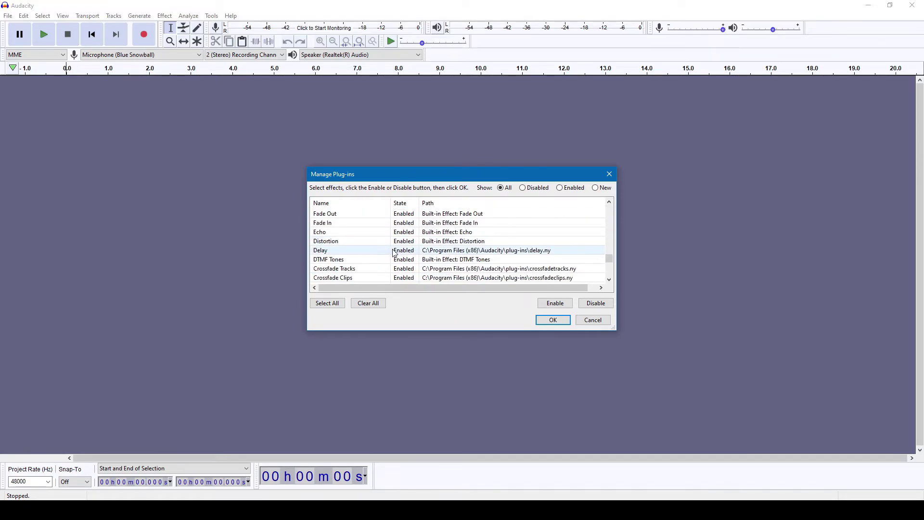
{"action": "scroll", "coordinate": [391, 260], "scroll_direction": "down", "scroll_amount": 2}
{"action": "scroll", "coordinate": [392, 260], "scroll_direction": "up", "scroll_amount": 6}
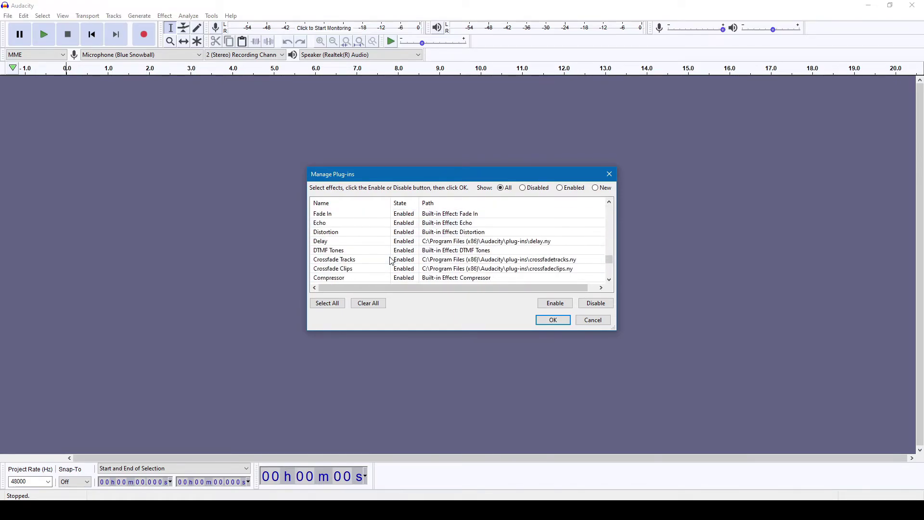
{"action": "left_click", "coordinate": [392, 260]}
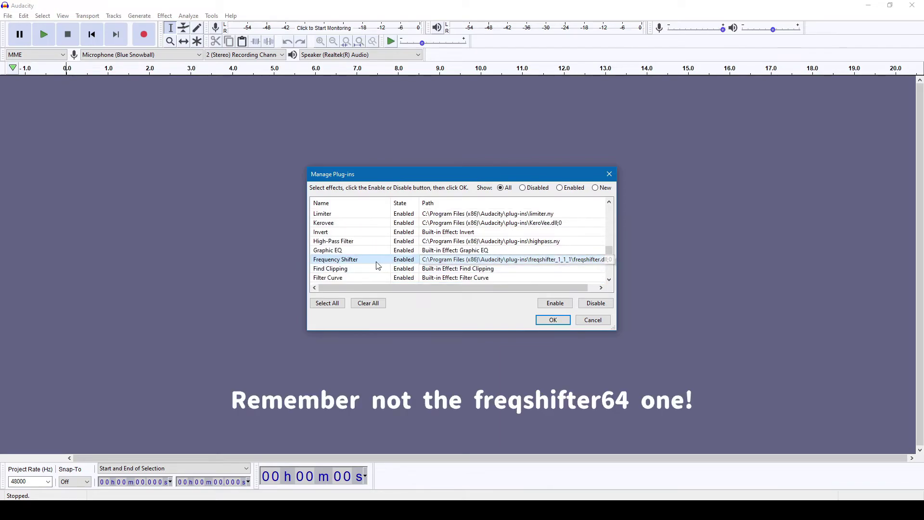
{"action": "left_click", "coordinate": [552, 308]}
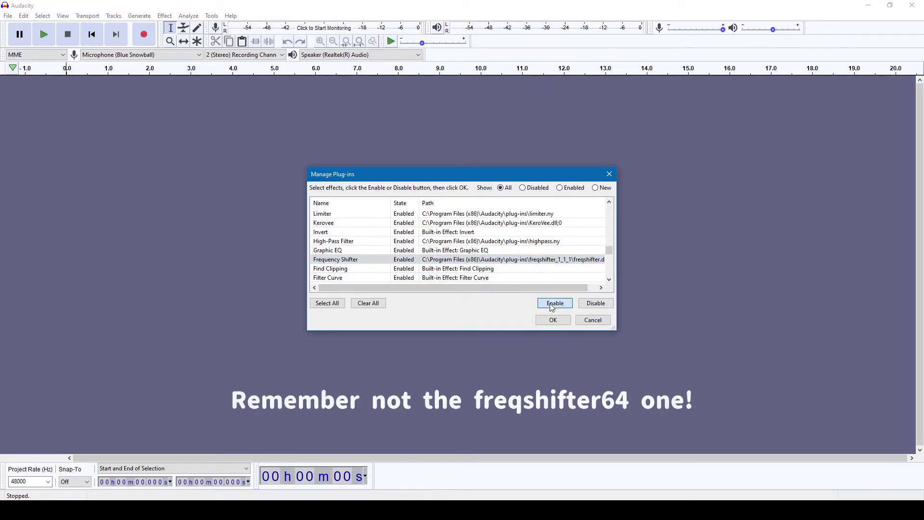
{"action": "left_click", "coordinate": [554, 321]}
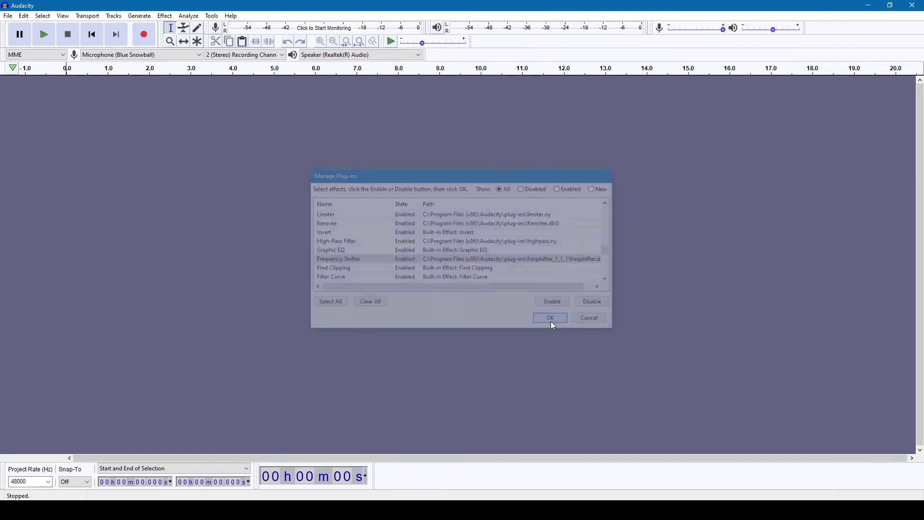
{"action": "left_click", "coordinate": [166, 16]}
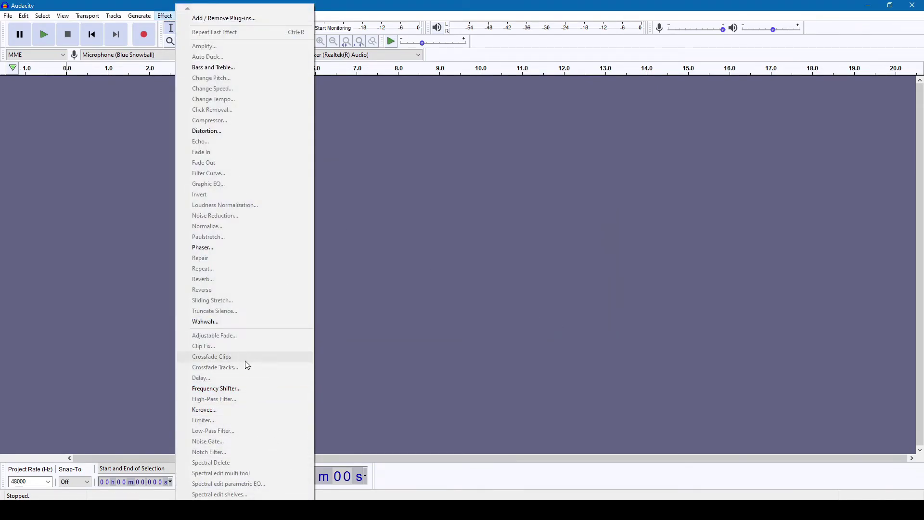
{"action": "left_click", "coordinate": [252, 389]}
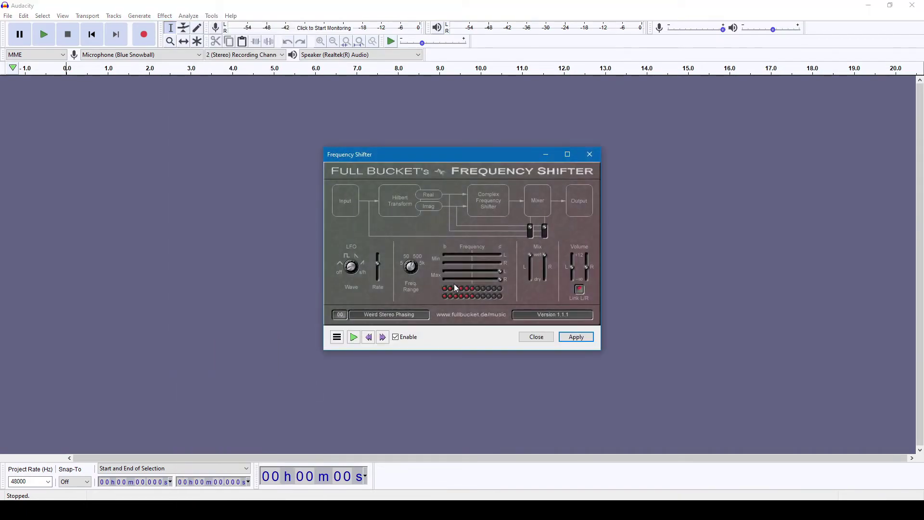
{"action": "left_click", "coordinate": [536, 337]}
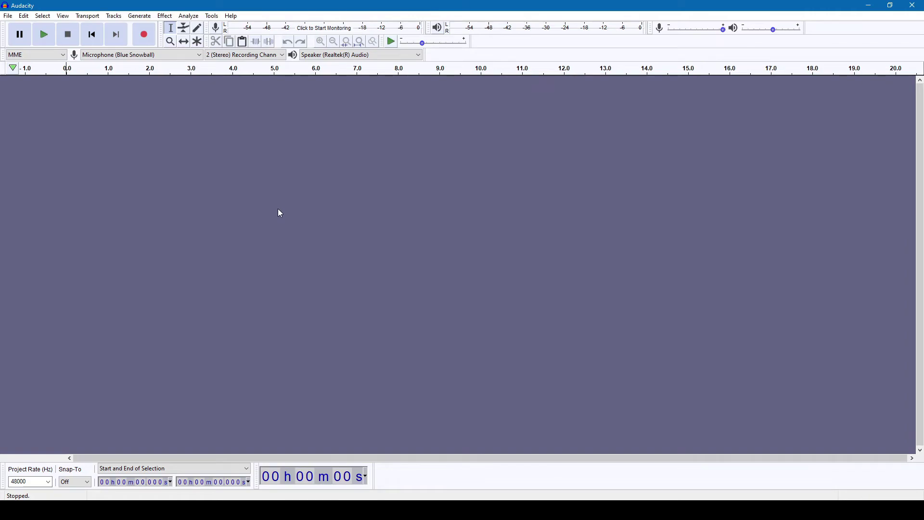